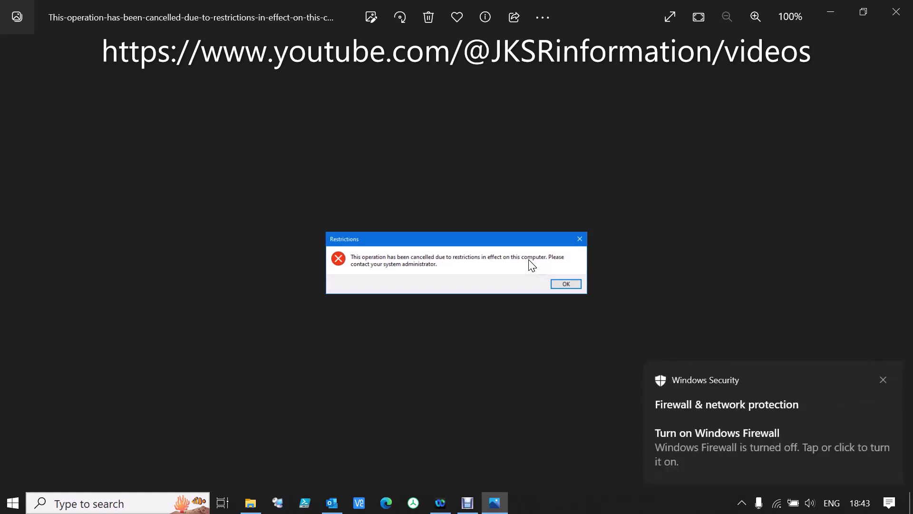
Step: Dismiss the firewall notification and launch Windows Settings by searching 'set'
click(707, 394)
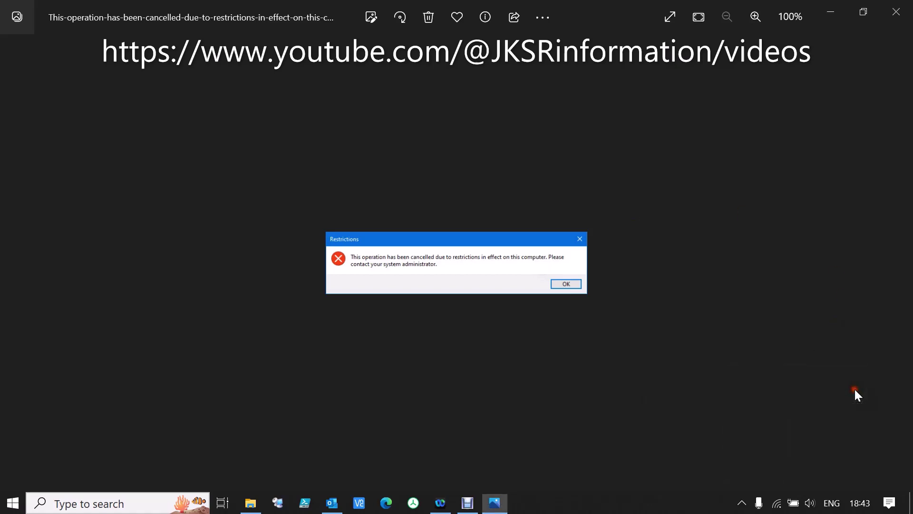
key(super)
text(s)
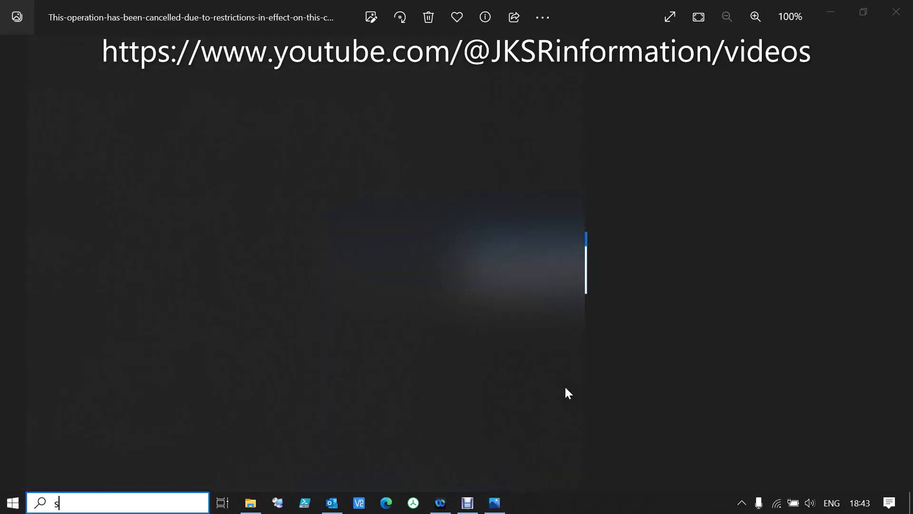
text(et)
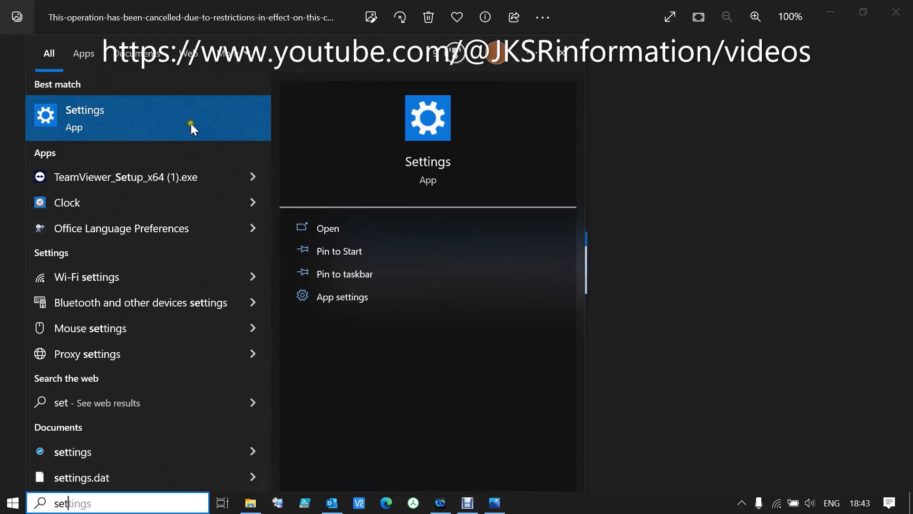
click(189, 123)
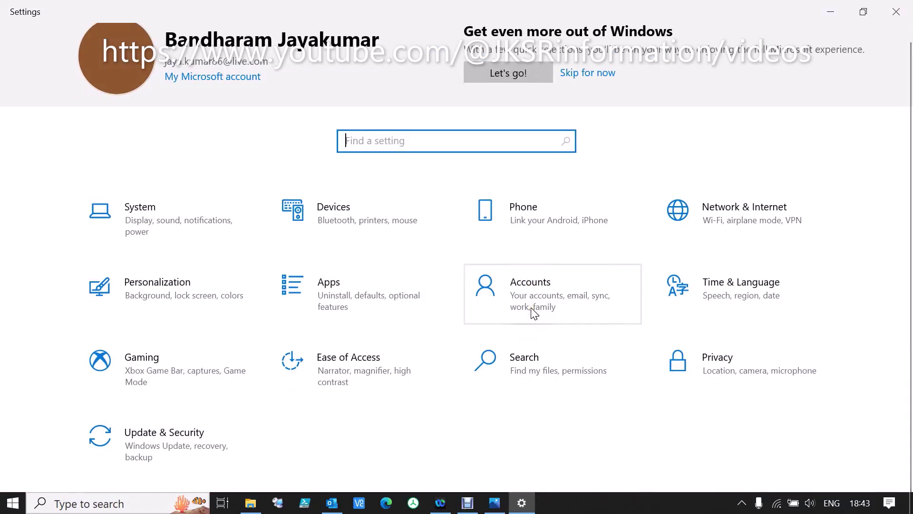
Step: Navigate to Apps > Default apps > Choose default apps by protocol
click(350, 307)
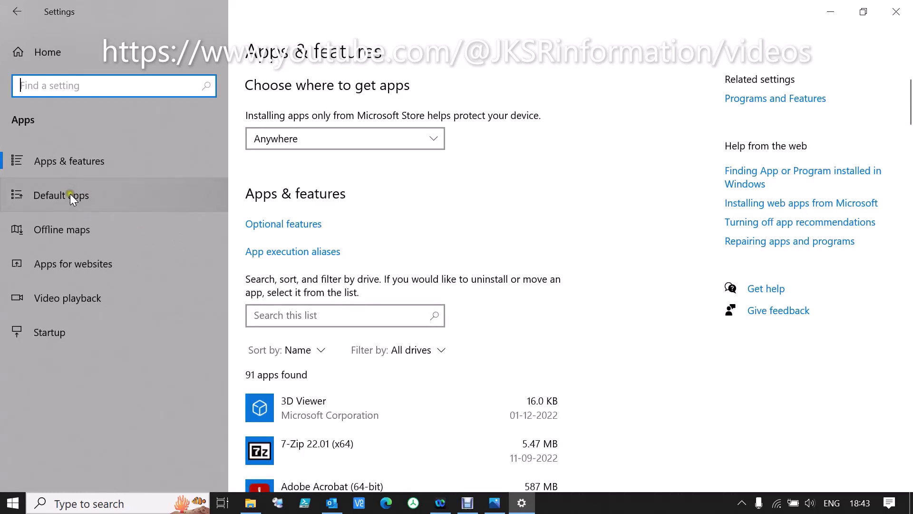
click(70, 193)
scroll(583, 317, down, 5)
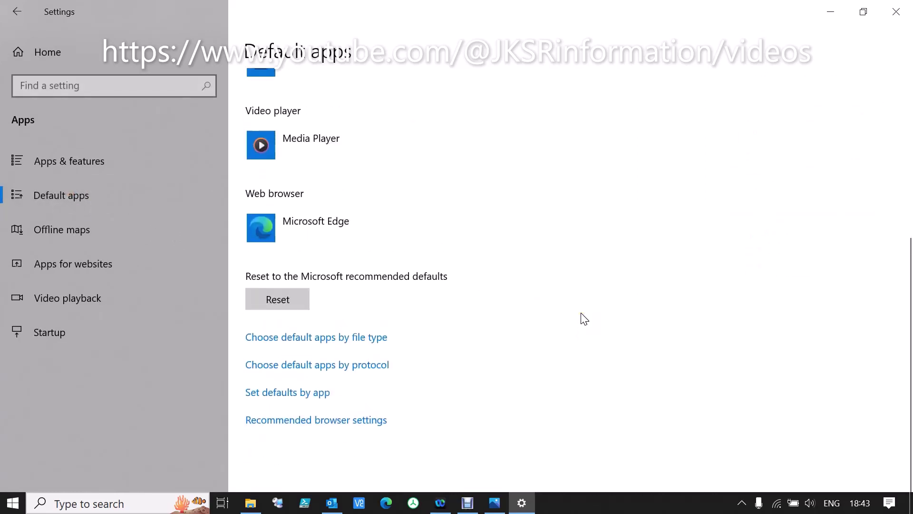
click(316, 373)
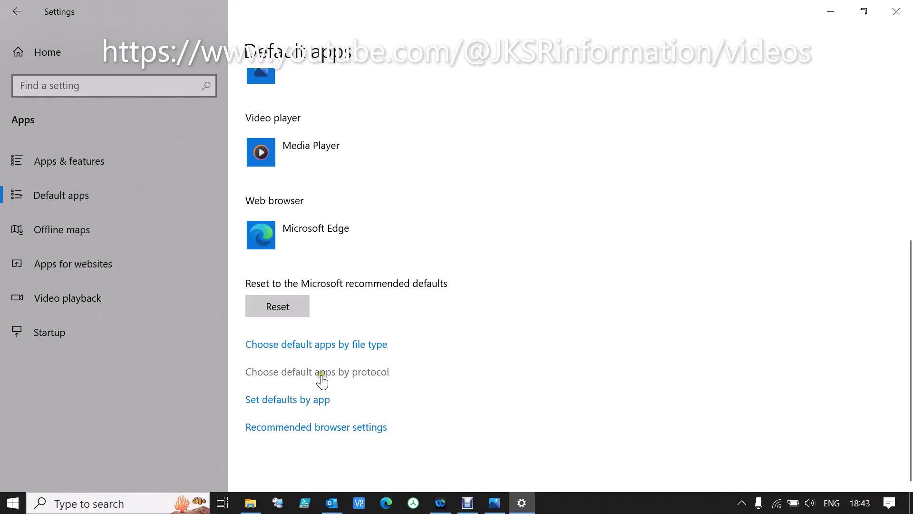
click(385, 370)
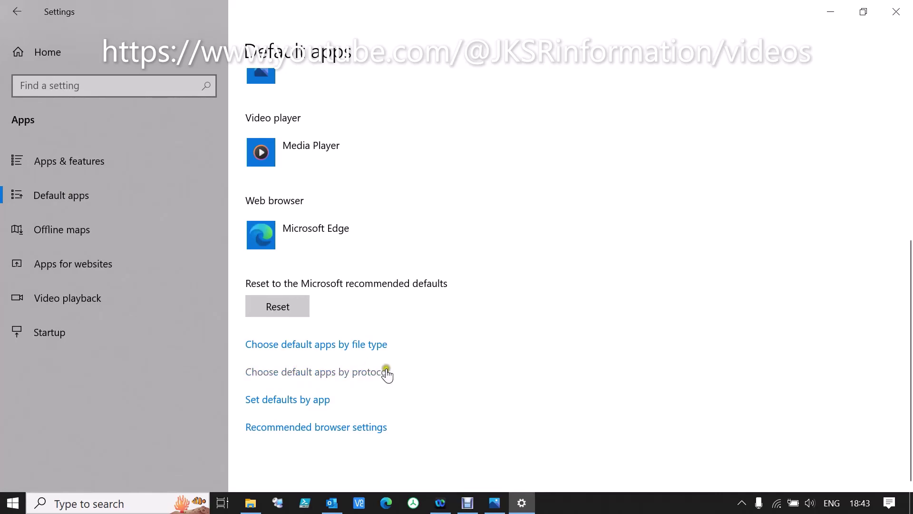
click(349, 376)
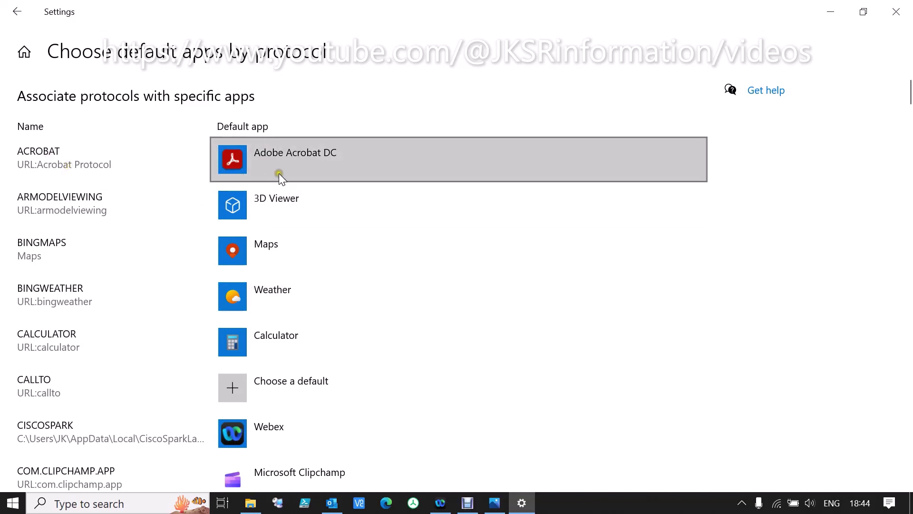
Step: Scroll the protocol list to HTTP and HTTPS, both on Microsoft Edge, and select HTTPS
scroll(123, 273, down, 3)
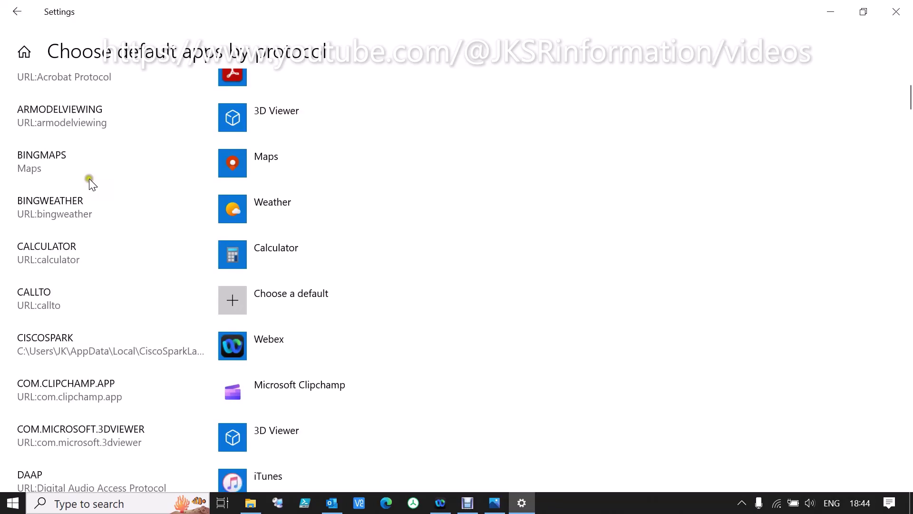
scroll(91, 301, down, 4)
scroll(93, 305, down, 5)
scroll(93, 304, down, 5)
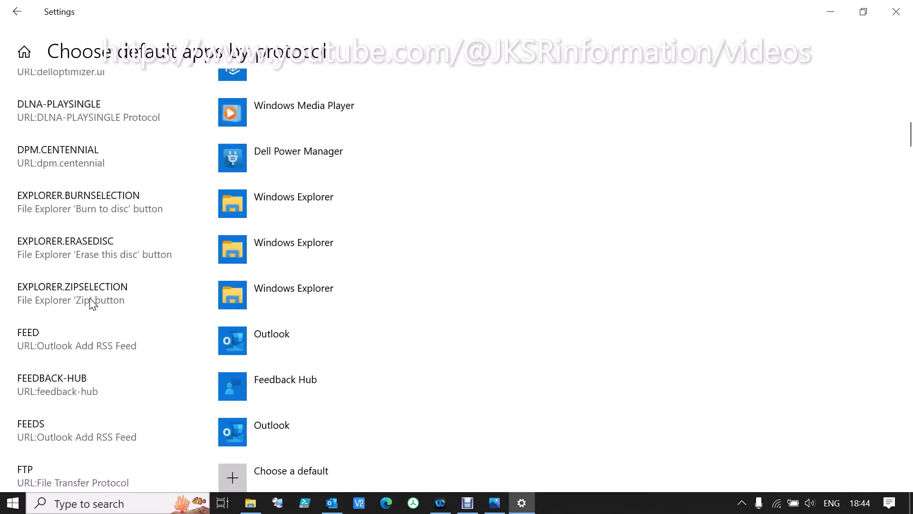
scroll(92, 304, down, 4)
scroll(92, 304, down, 2)
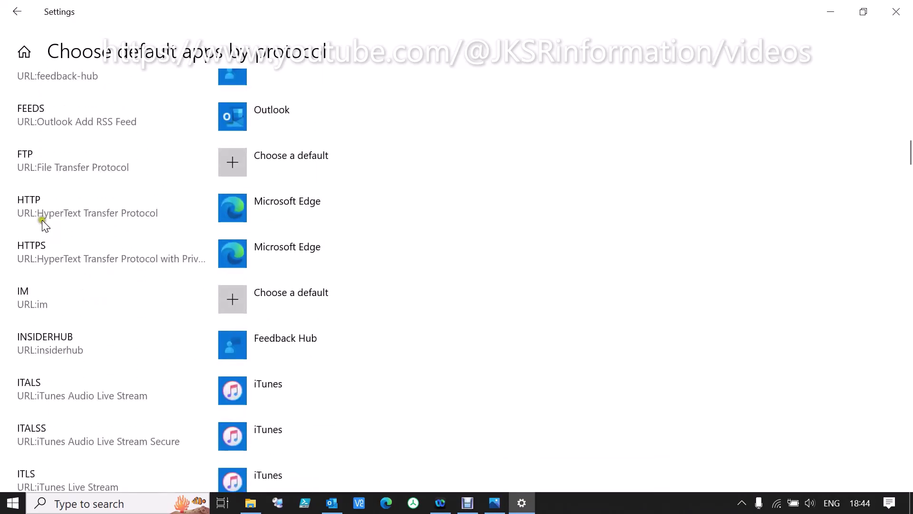
click(95, 242)
Step: Check the Restrictions error screenshot, then keep Microsoft Edge as the HTTP default
click(494, 502)
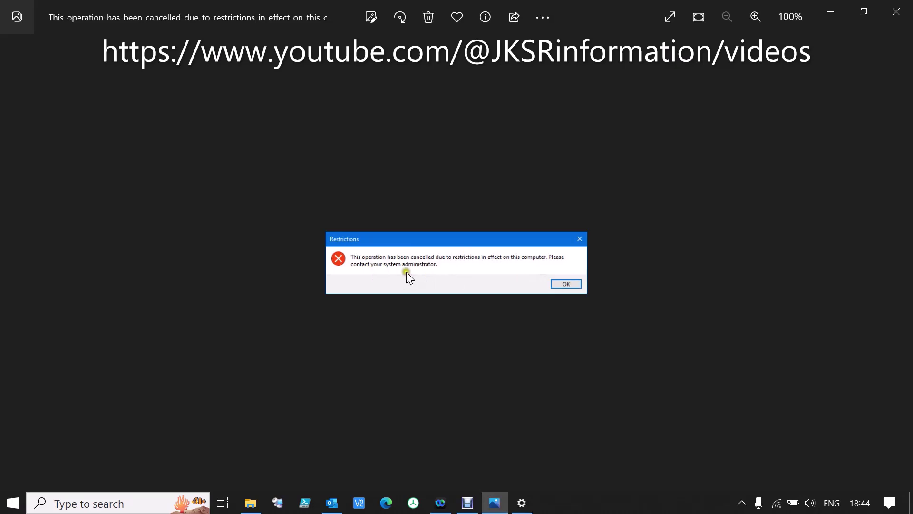
click(819, 19)
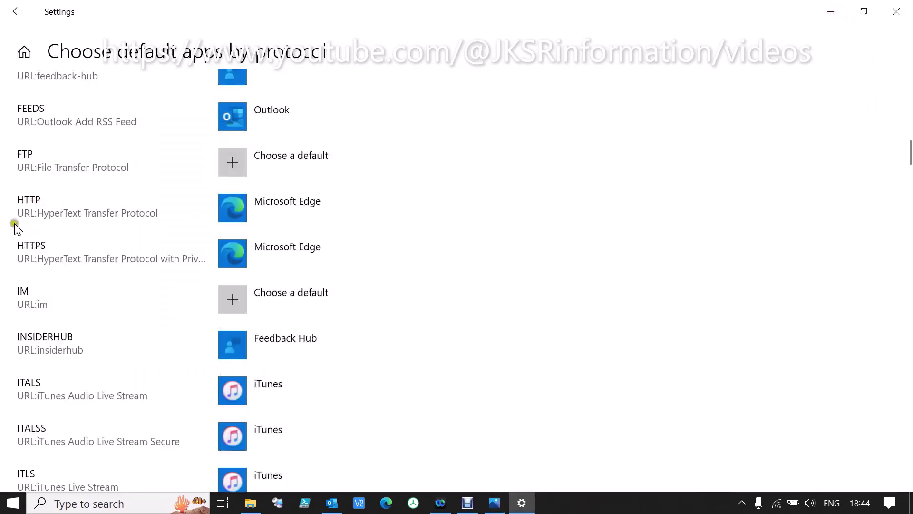
click(275, 207)
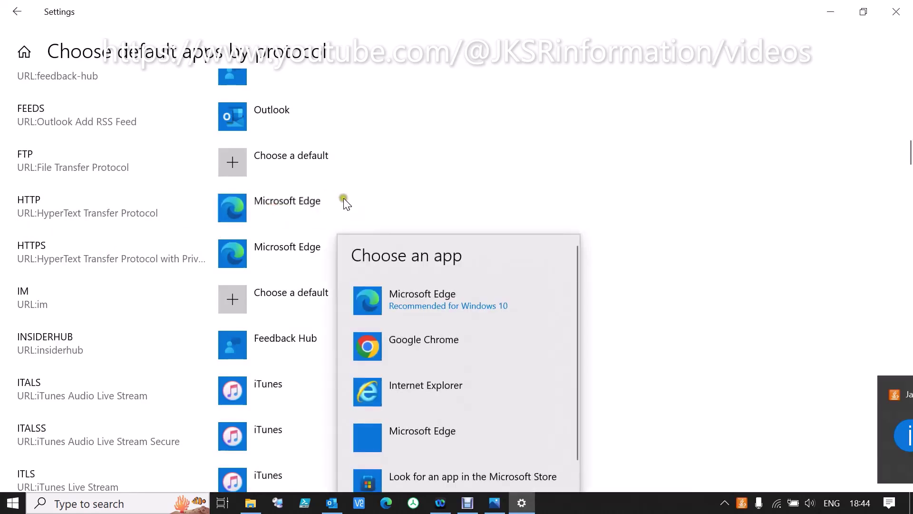
click(415, 299)
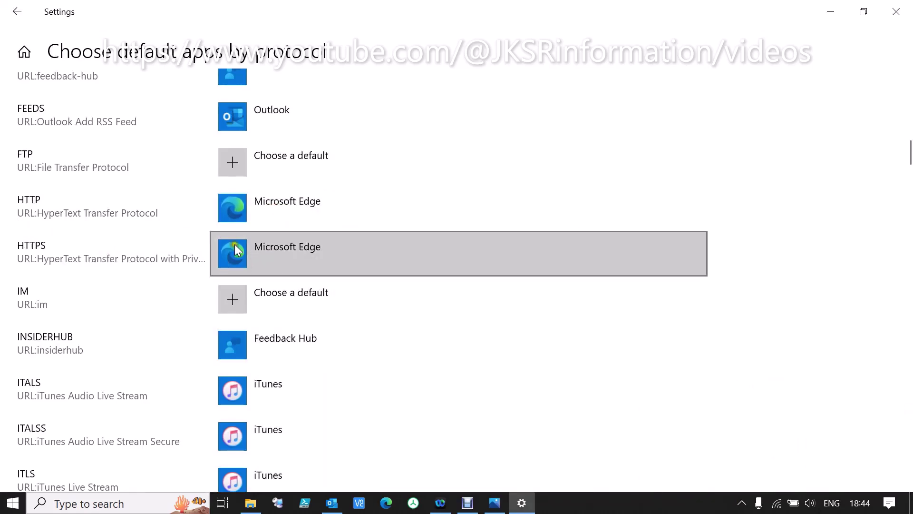
click(267, 242)
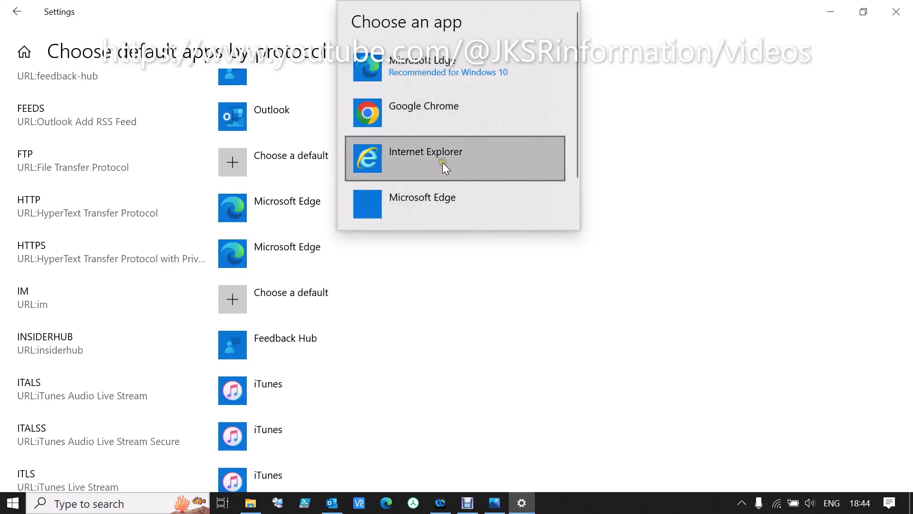
Step: Choose Microsoft Edge as the default app for both HTTP and HTTPS
click(495, 503)
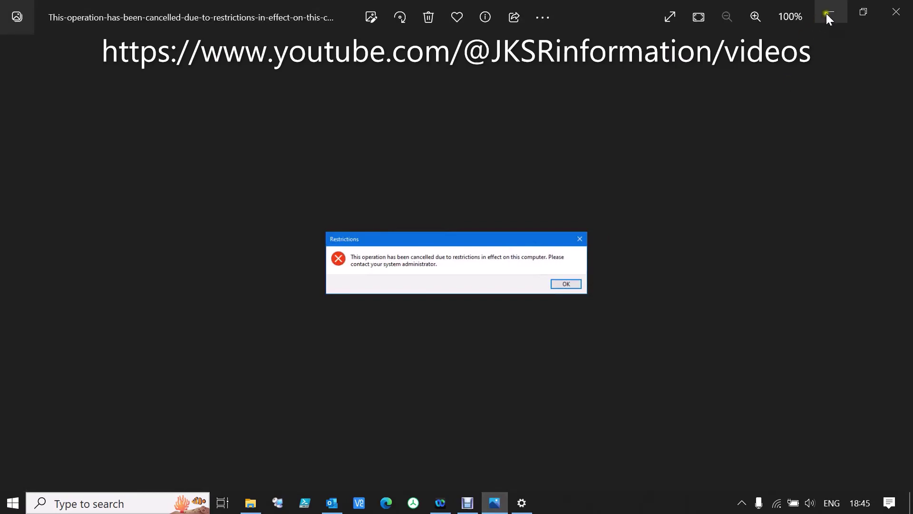
click(830, 13)
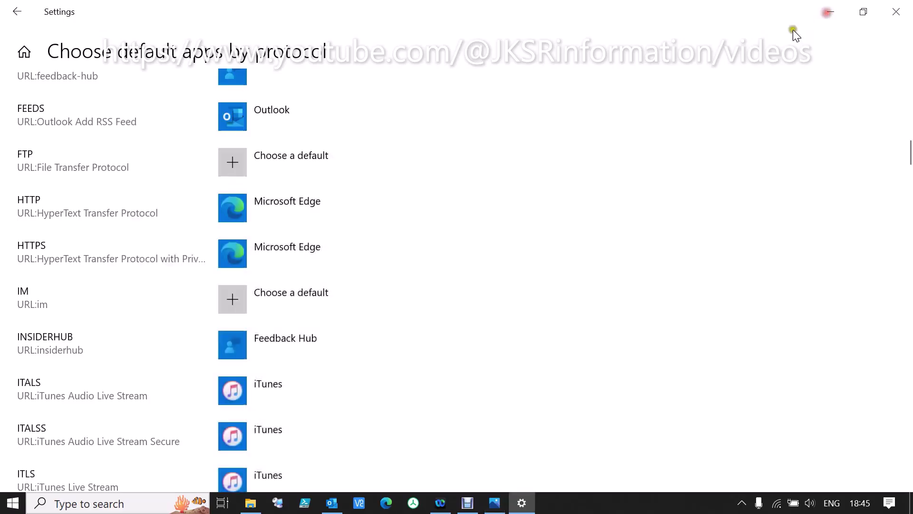
click(264, 206)
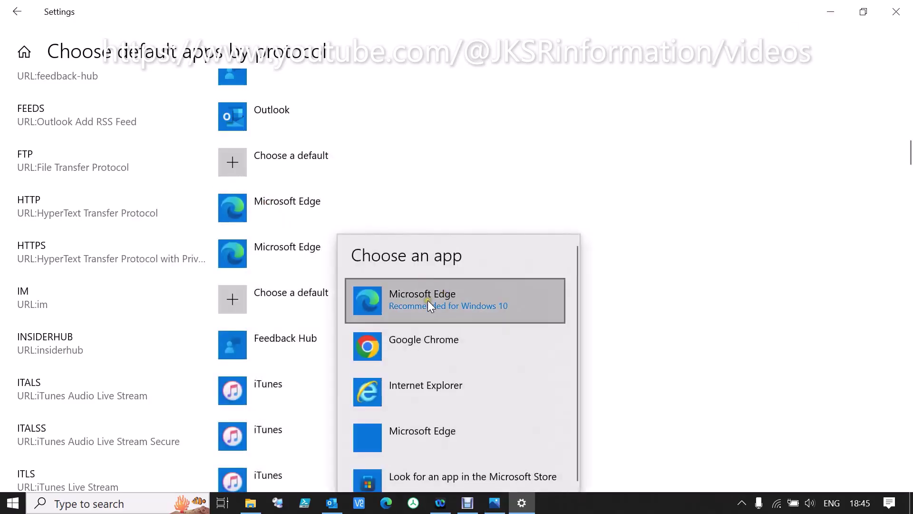
click(449, 134)
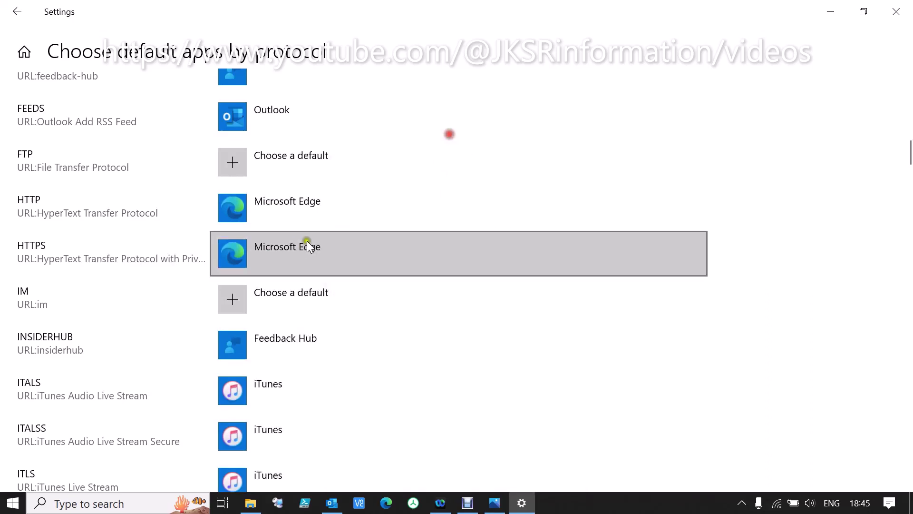
click(303, 251)
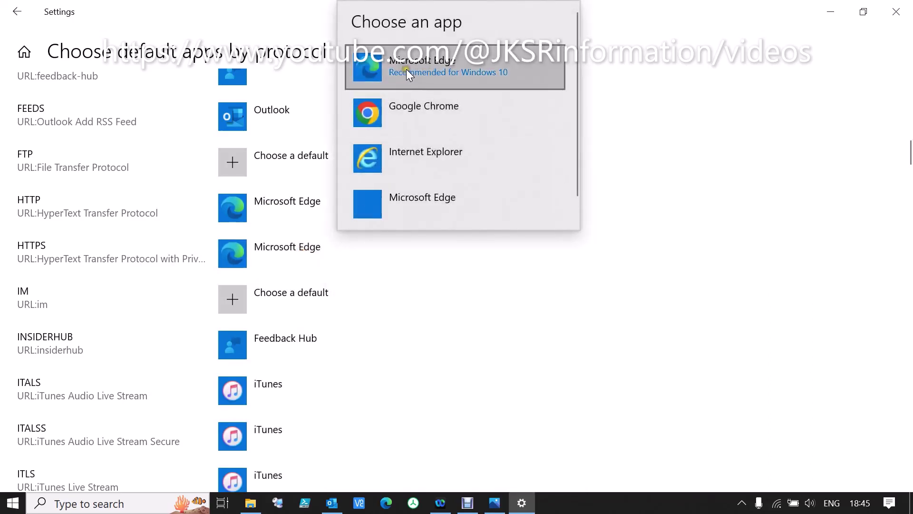
click(450, 73)
key(Escape)
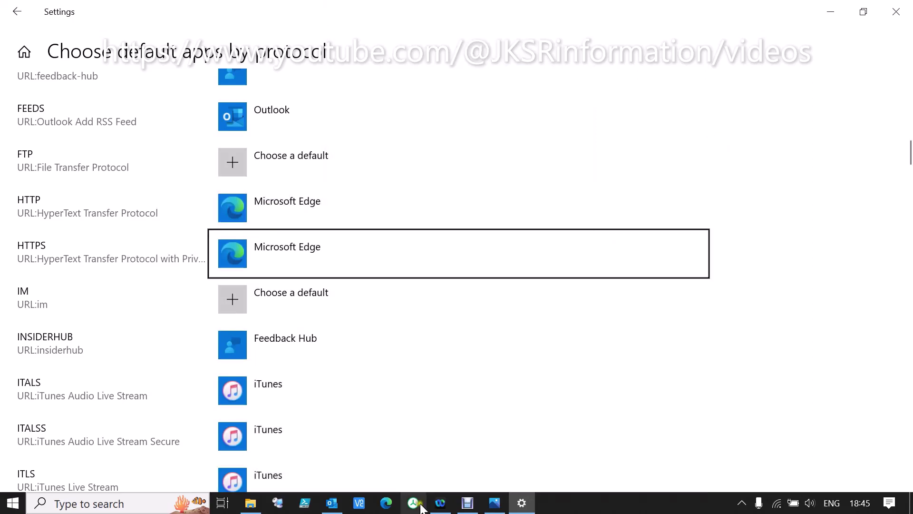
Step: Confirm the 'here' links in Outlook's terms-of-use email now open in Microsoft Edge
click(495, 503)
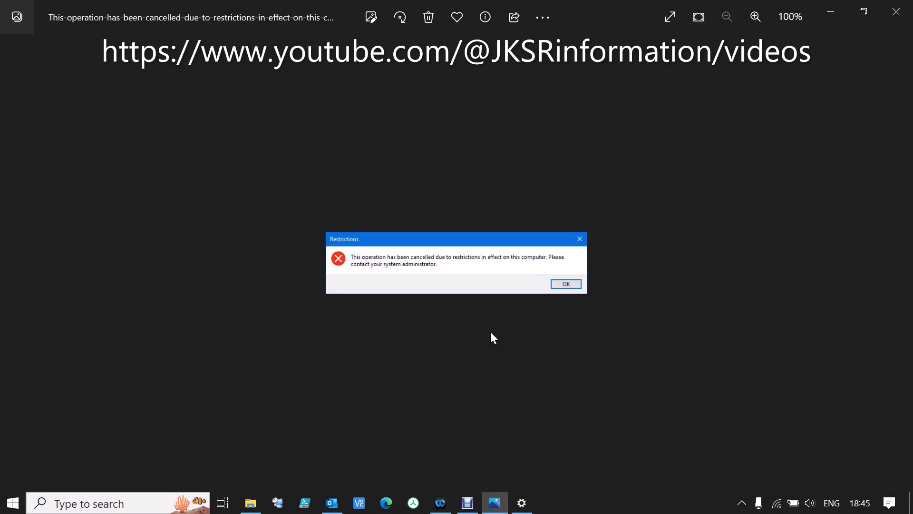
click(332, 502)
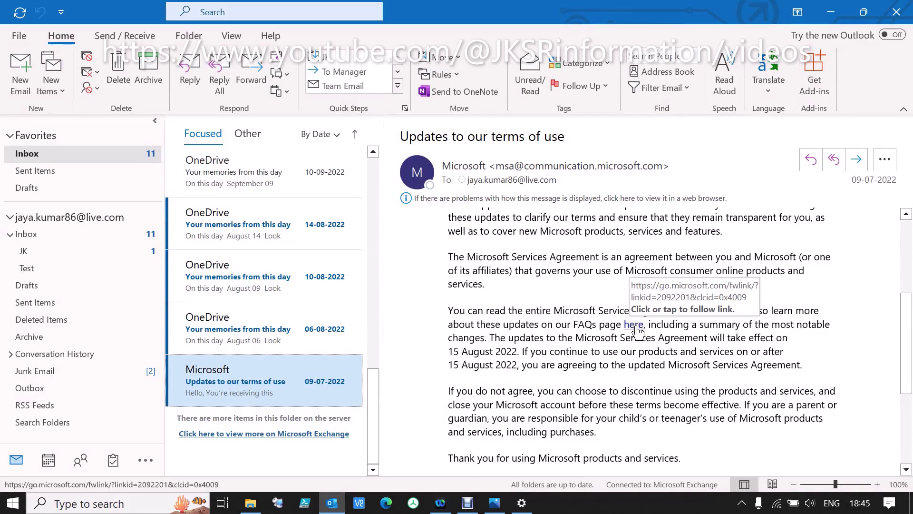
click(633, 324)
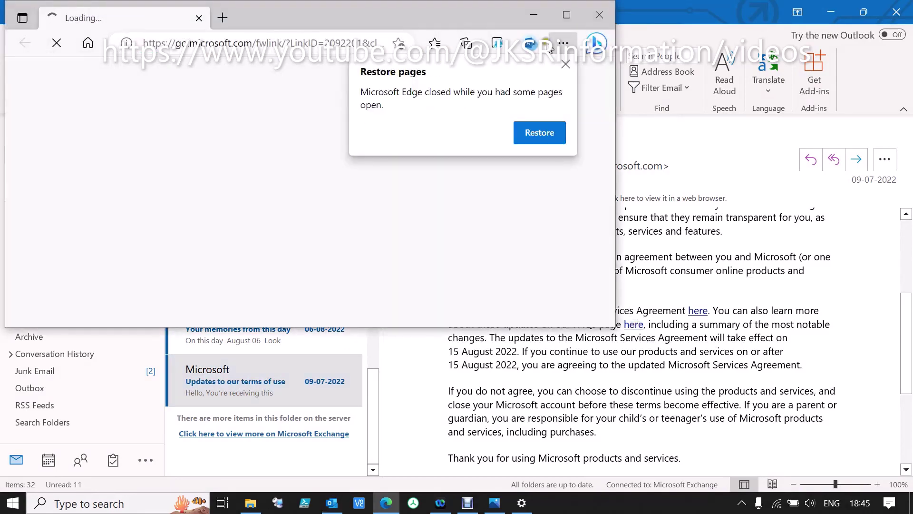
click(599, 14)
click(699, 311)
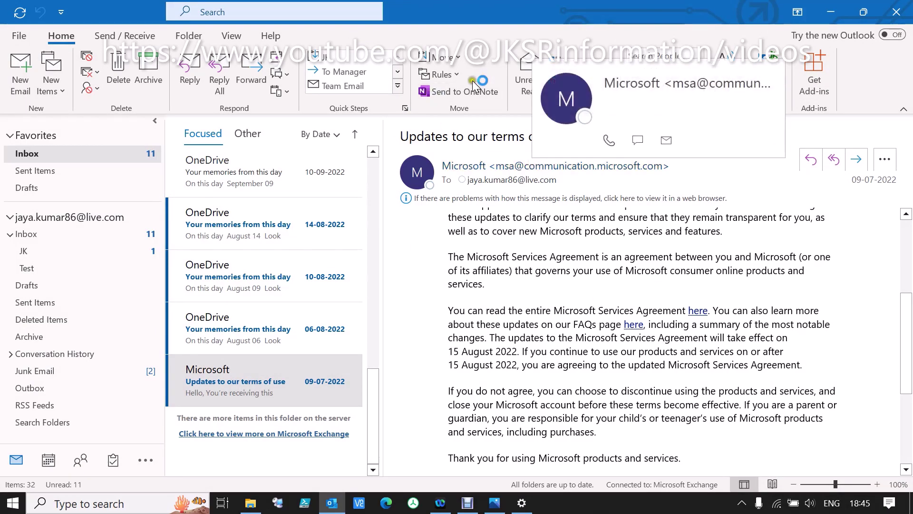
click(635, 326)
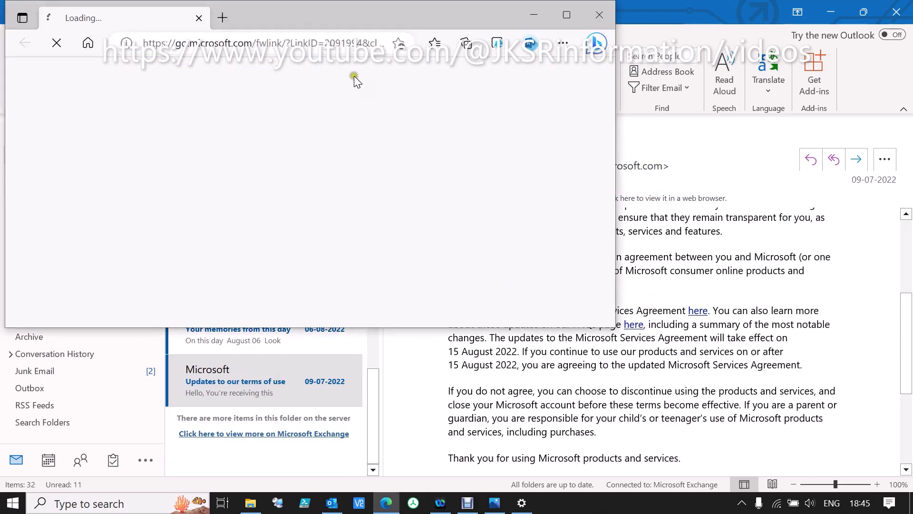
click(601, 16)
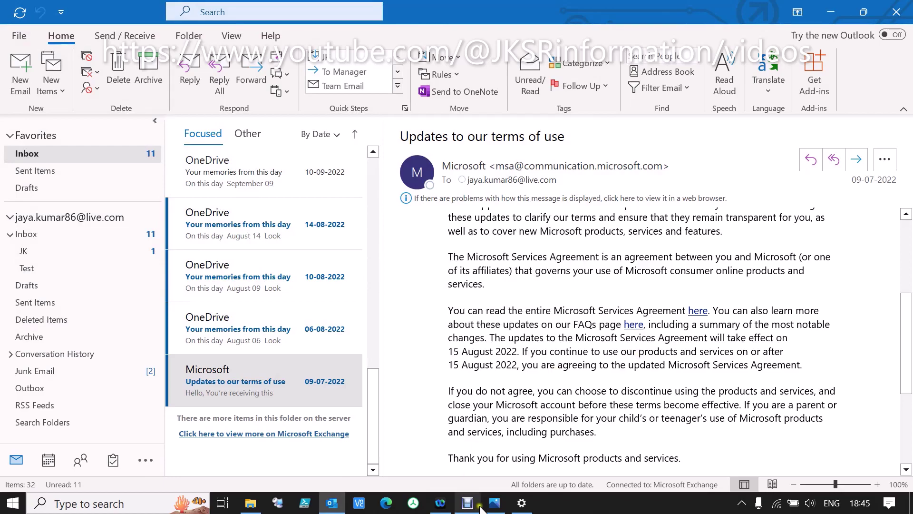
click(495, 502)
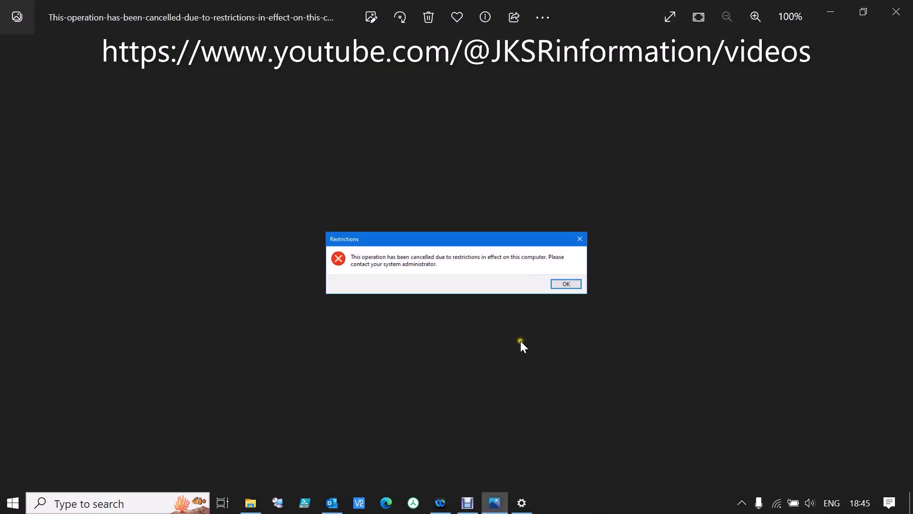
Step: Verify in Settings that HTTP and HTTPS still default to Microsoft Edge, changing nothing
click(522, 502)
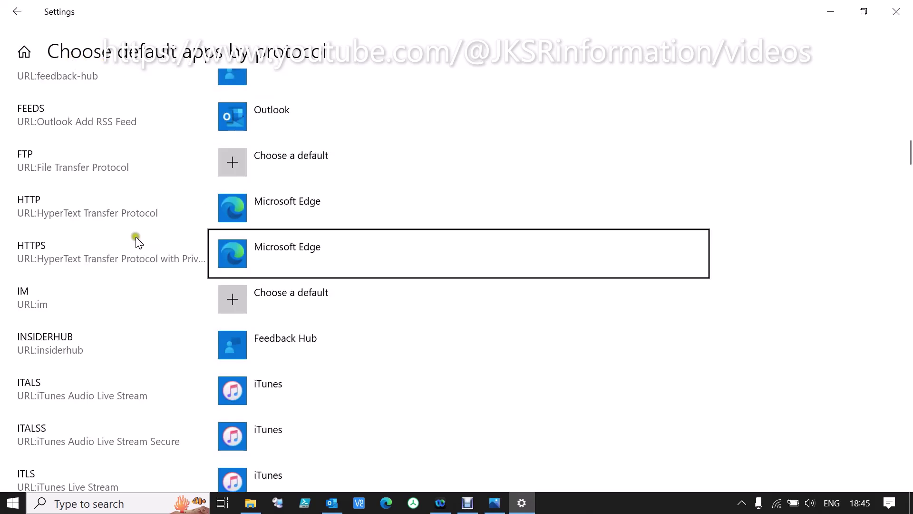
click(295, 223)
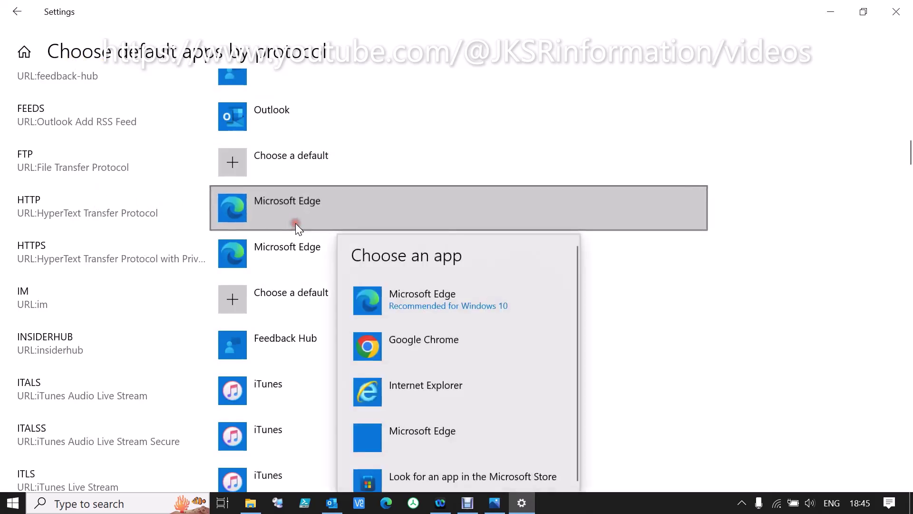
click(286, 252)
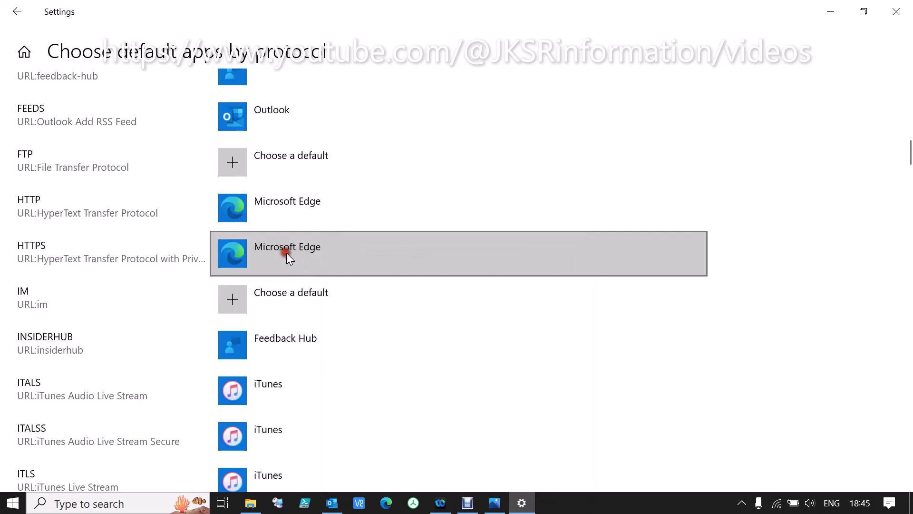
click(338, 260)
click(728, 48)
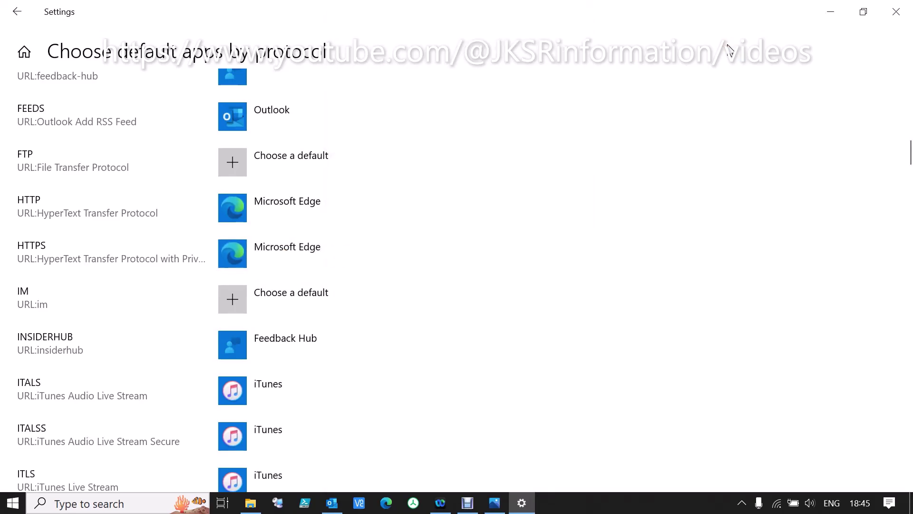